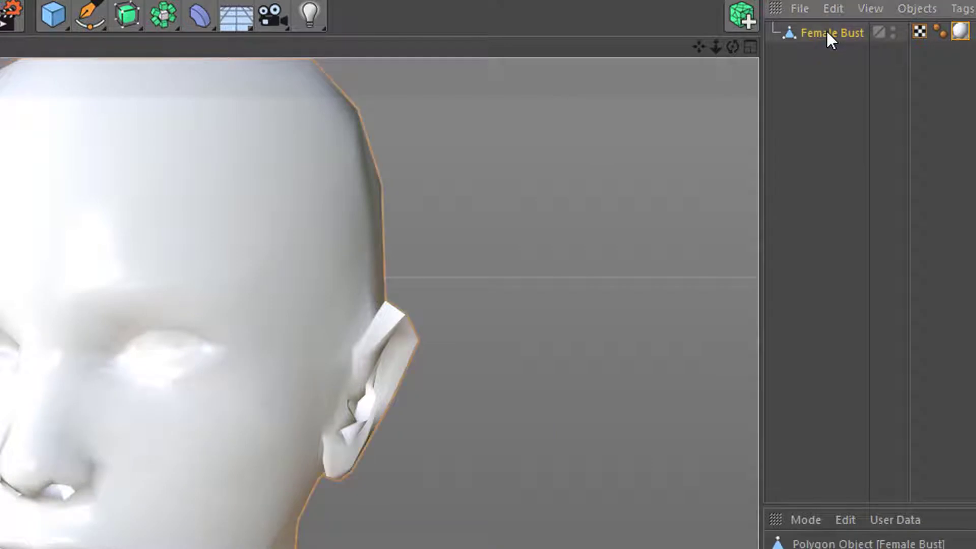
- Create a Voronoi Fracture with a paintable fracture source from the Female Bust and paint guide points around both eyes
{"action": "left_click", "coordinate": [738, 27]}
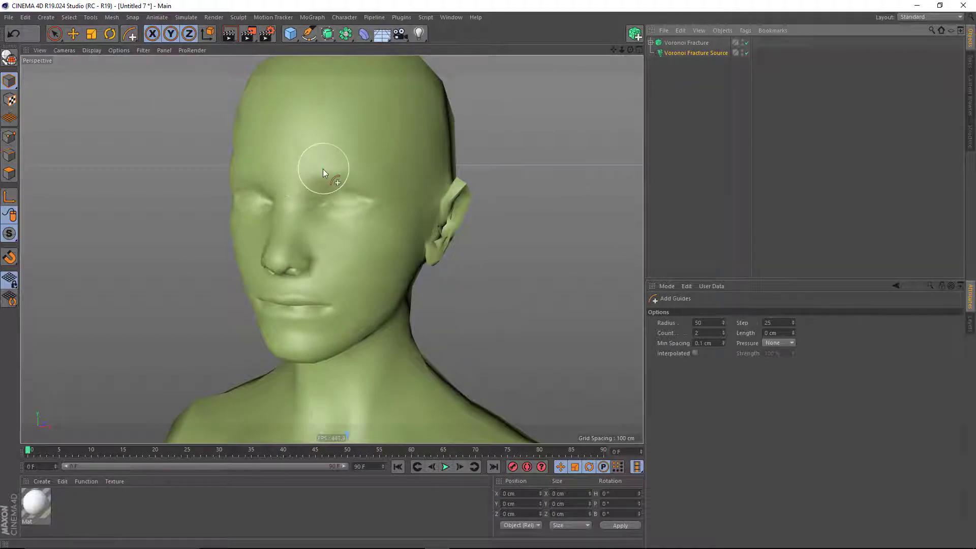
{"action": "scroll", "coordinate": [338, 162], "scroll_direction": "up", "scroll_amount": 10}
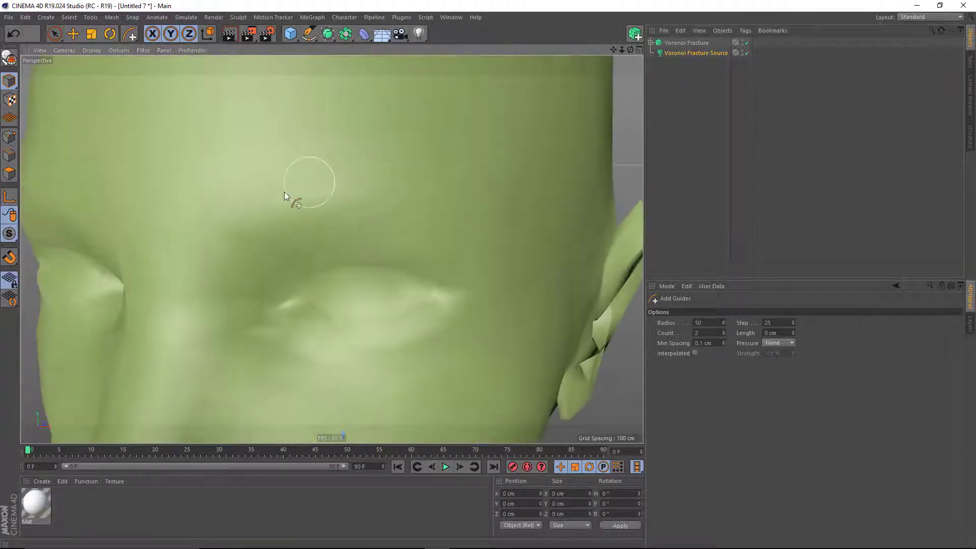
{"action": "scroll", "coordinate": [270, 312], "scroll_direction": "down", "scroll_amount": 10}
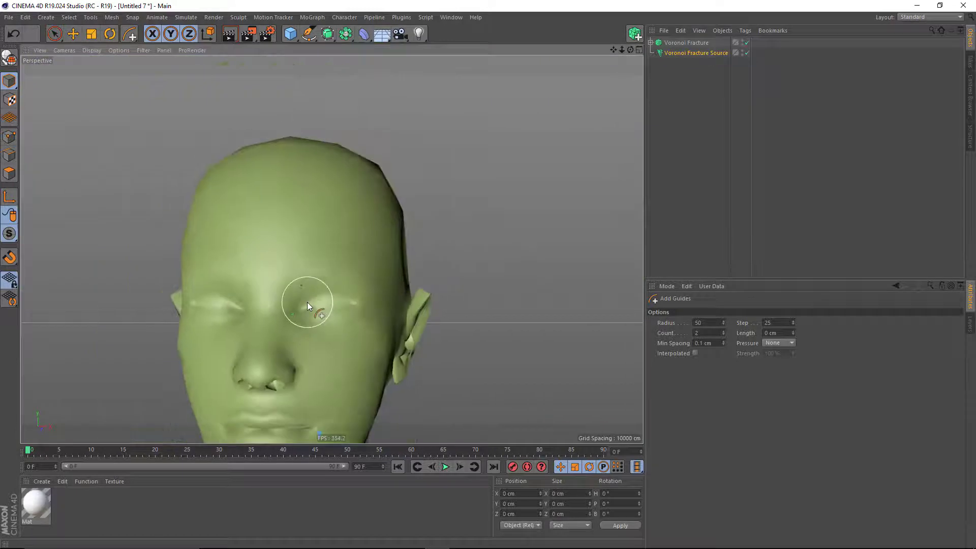
{"action": "left_click_drag", "start_coordinate": [310, 301], "coordinate": [338, 300]}
{"action": "left_click_drag", "start_coordinate": [234, 306], "coordinate": [196, 301]}
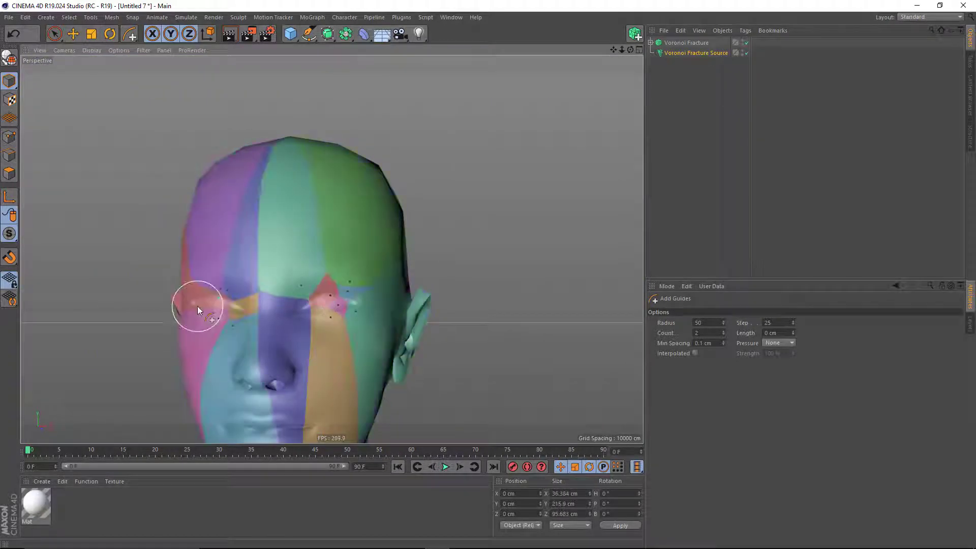
- Paint dense fracture points over the upper and lower lips of the bust
{"action": "scroll", "coordinate": [259, 295], "scroll_direction": "up", "scroll_amount": 5}
{"action": "scroll", "coordinate": [270, 330], "scroll_direction": "up", "scroll_amount": 5}
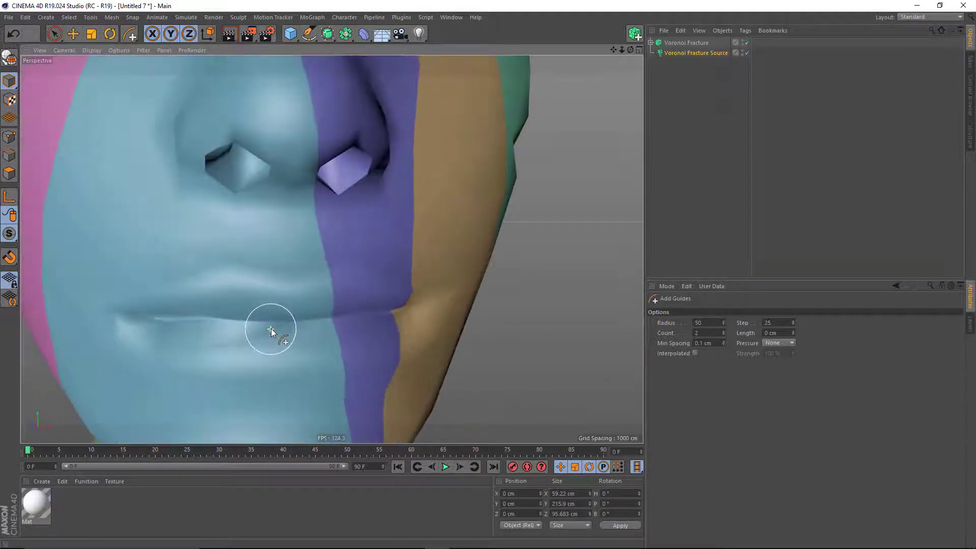
{"action": "mouse_move", "coordinate": [154, 317]}
{"action": "left_mouse_down"}
{"action": "mouse_move", "coordinate": [233, 285]}
{"action": "mouse_move", "coordinate": [330, 290]}
{"action": "mouse_move", "coordinate": [411, 310]}
{"action": "mouse_move", "coordinate": [407, 343]}
{"action": "mouse_move", "coordinate": [206, 348]}
{"action": "left_mouse_up"}
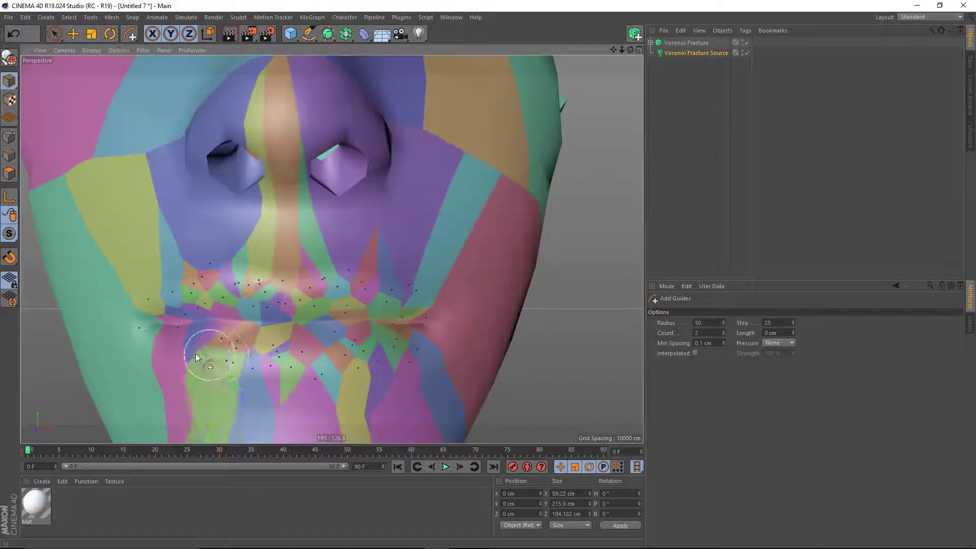
- Paint additional, denser fracture points across both eye areas of the bust
{"action": "scroll", "coordinate": [327, 290], "scroll_direction": "down", "scroll_amount": 8}
{"action": "mouse_move", "coordinate": [409, 244]}
{"action": "left_mouse_down", "text": "alt"}
{"action": "mouse_move", "coordinate": [312, 285]}
{"action": "mouse_move", "coordinate": [407, 134]}
{"action": "left_mouse_up", "text": "alt"}
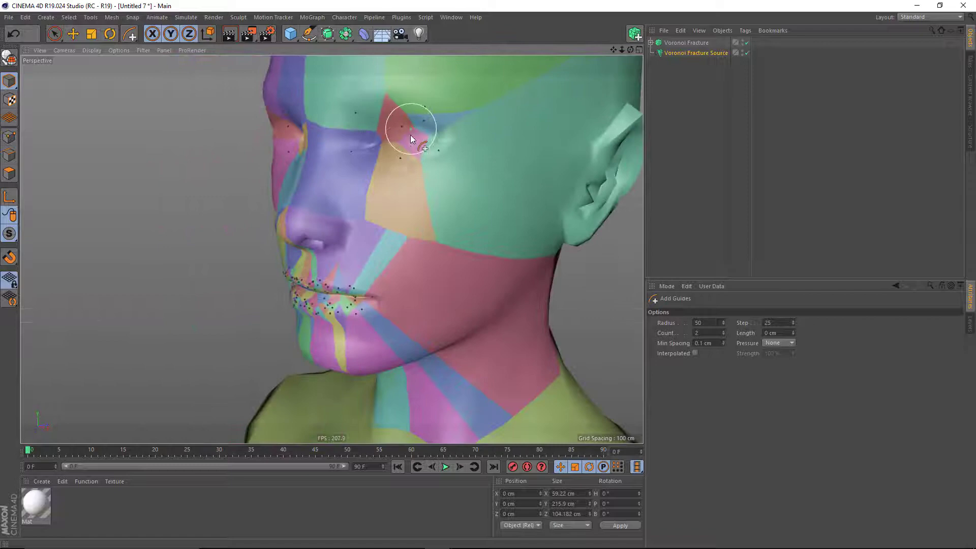
{"action": "scroll", "coordinate": [371, 261], "scroll_direction": "up", "scroll_amount": 10}
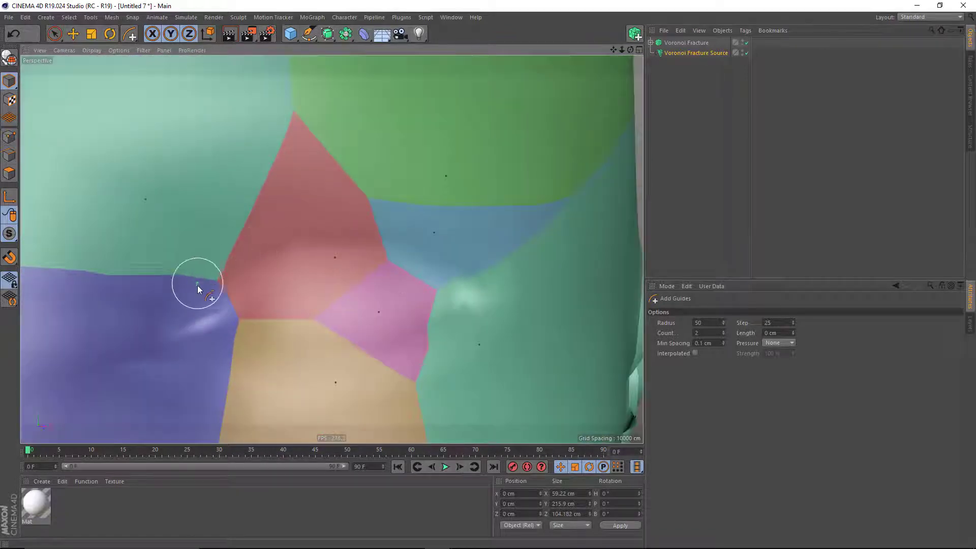
{"action": "mouse_move", "coordinate": [197, 285]}
{"action": "left_mouse_down"}
{"action": "mouse_move", "coordinate": [220, 259]}
{"action": "mouse_move", "coordinate": [301, 228]}
{"action": "mouse_move", "coordinate": [435, 250]}
{"action": "mouse_move", "coordinate": [471, 269]}
{"action": "left_mouse_up"}
{"action": "scroll", "coordinate": [316, 264], "scroll_direction": "down", "scroll_amount": 6}
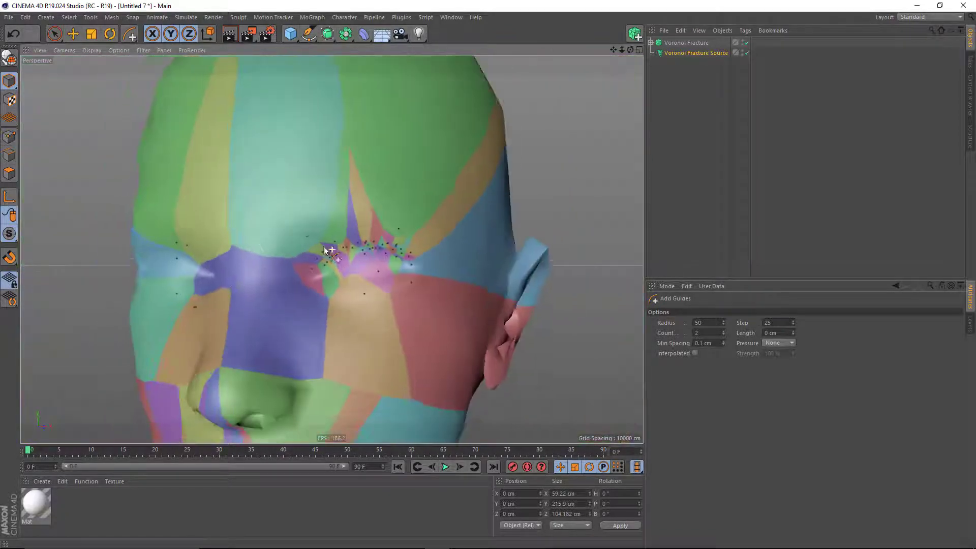
{"action": "left_click_drag", "start_coordinate": [325, 250], "coordinate": [272, 233], "text": "alt"}
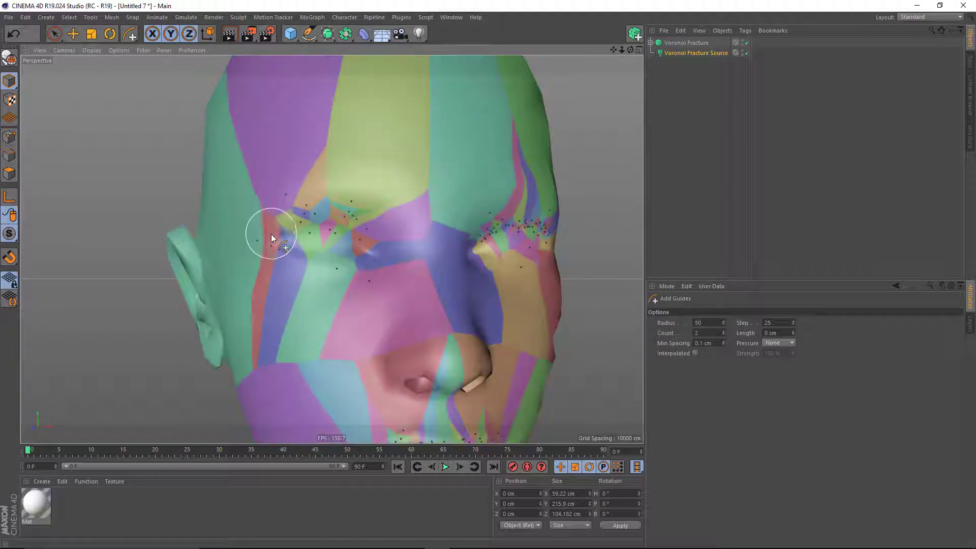
- Set the bust's Voronoi Fracture Offset Fragments to 0.5 cm and enable Invert
{"action": "scroll", "coordinate": [468, 254], "scroll_direction": "down", "scroll_amount": 6}
{"action": "left_click_drag", "start_coordinate": [468, 255], "coordinate": [422, 225], "text": "alt"}
{"action": "scroll", "coordinate": [450, 226], "scroll_direction": "up", "scroll_amount": 4}
{"action": "left_click", "coordinate": [687, 43]}
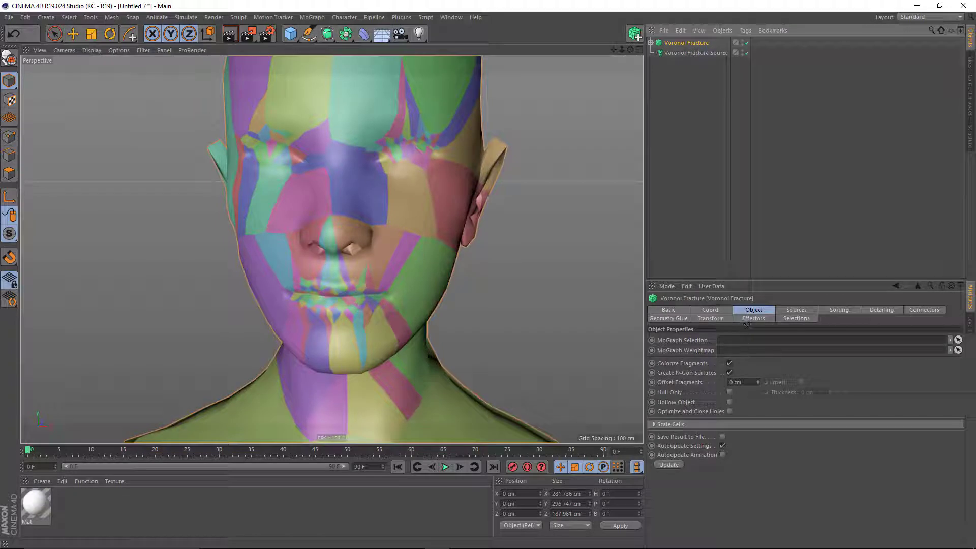
{"action": "mouse_move", "coordinate": [759, 385]}
{"action": "left_mouse_down"}
{"action": "mouse_move", "coordinate": [736, 383]}
{"action": "mouse_move", "coordinate": [754, 383]}
{"action": "left_mouse_up"}
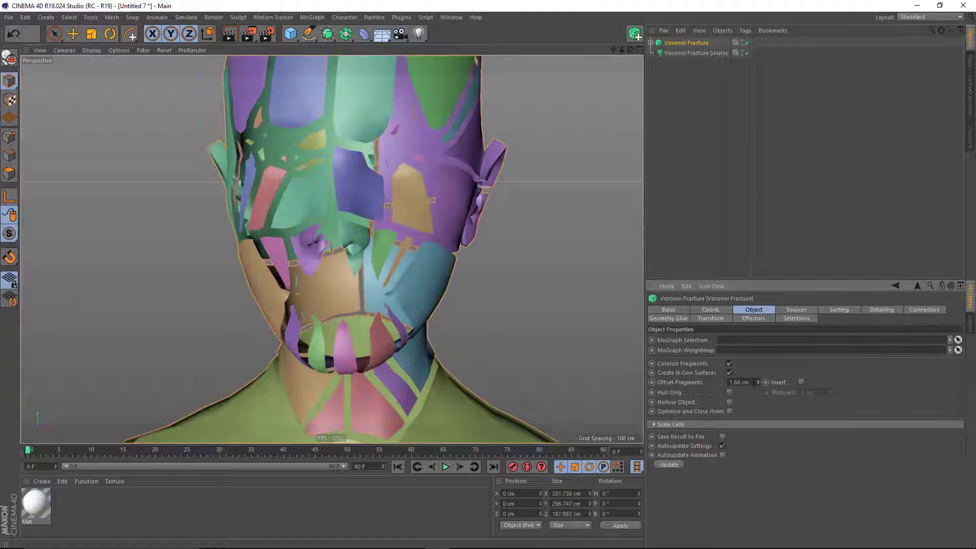
{"action": "type", "text": "0.5"}
{"action": "key", "text": "Return"}
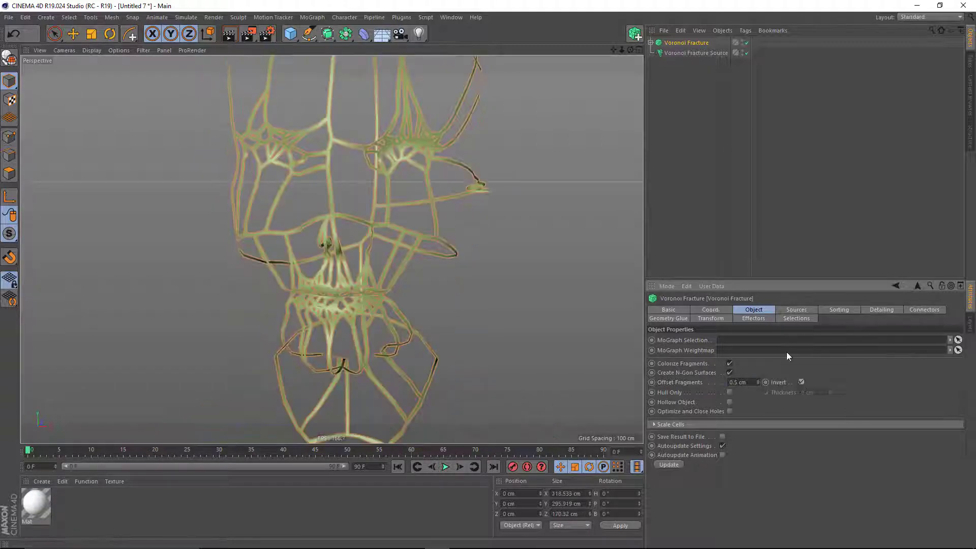
{"action": "left_click", "coordinate": [712, 200]}
{"action": "left_click_drag", "start_coordinate": [306, 299], "coordinate": [336, 238], "text": "alt"}
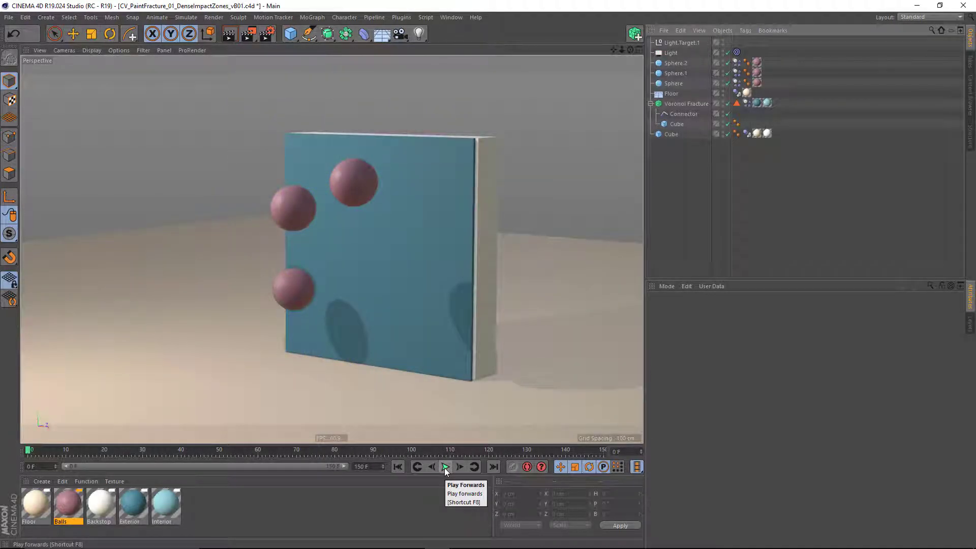
- Play the sphere impact simulation on the blue wall and return to the first frame
{"action": "left_click", "coordinate": [445, 467]}
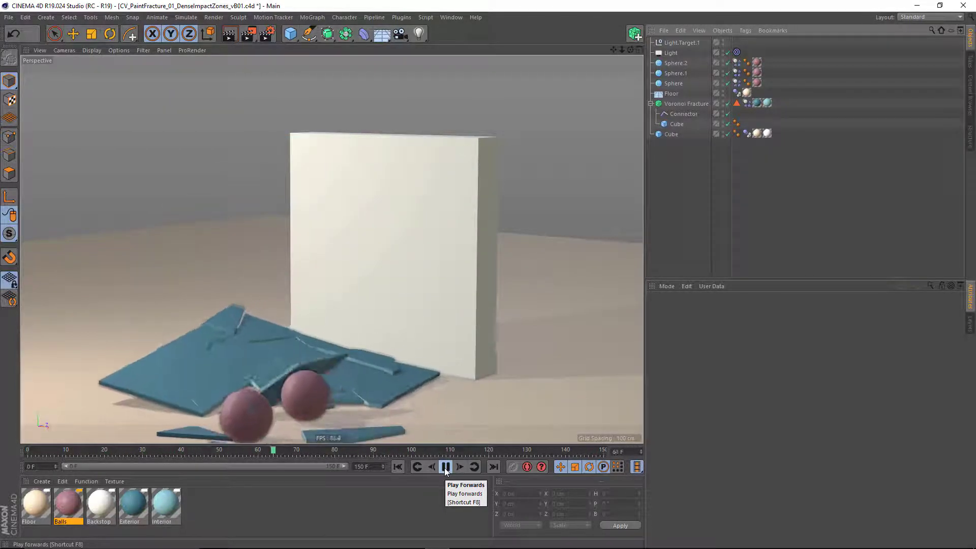
{"action": "left_click", "coordinate": [445, 467]}
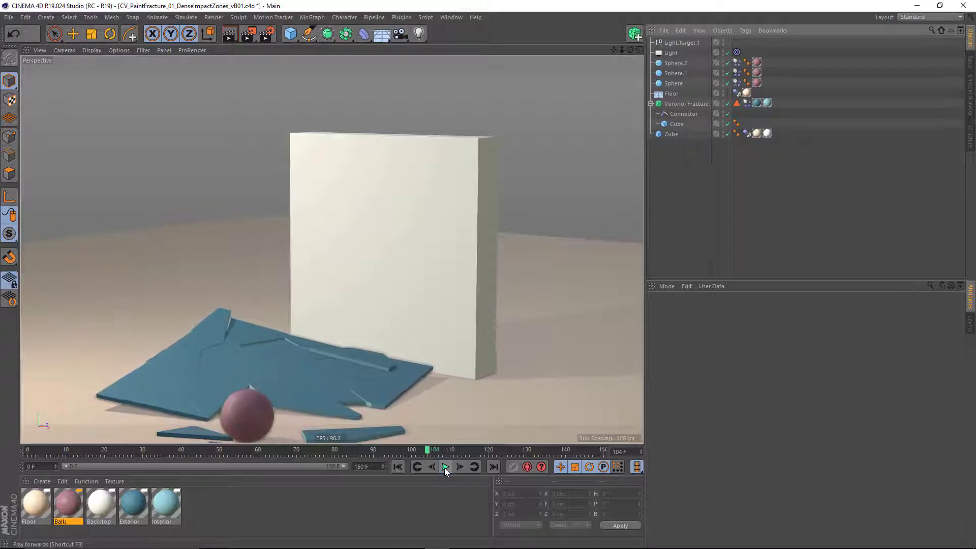
{"action": "left_click", "coordinate": [399, 467]}
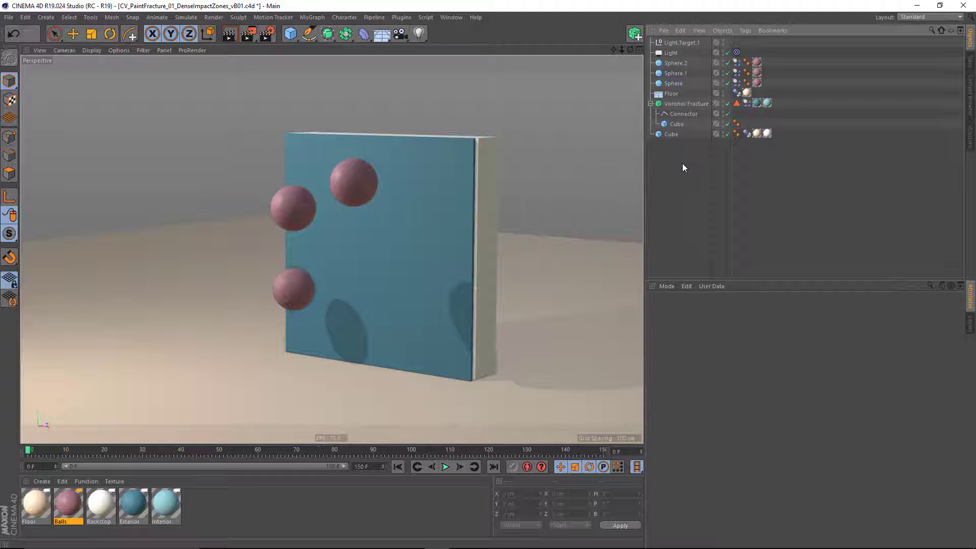
- Add a paintable source to the wall's Voronoi Fracture and paint points at the three sphere impact spots in the front view
{"action": "left_click", "coordinate": [685, 103]}
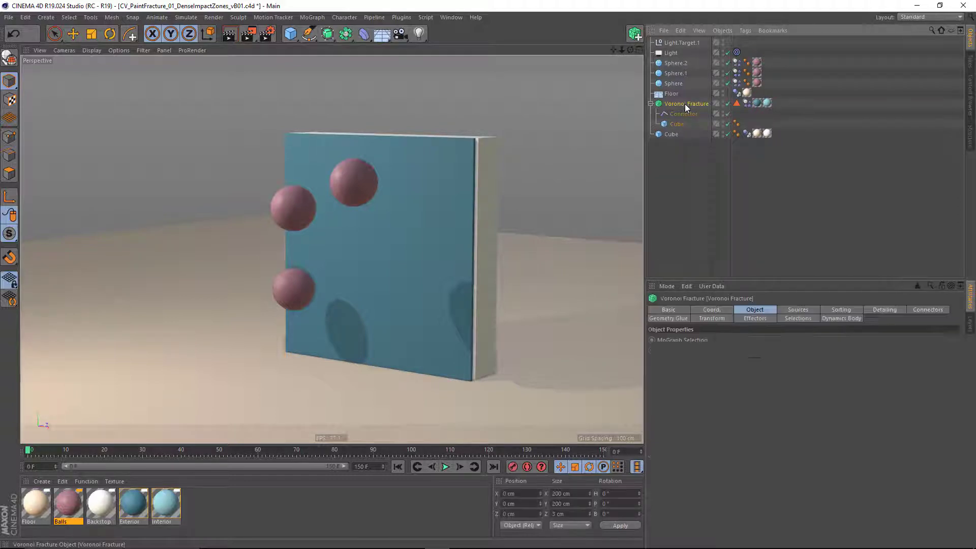
{"action": "left_click", "coordinate": [635, 34]}
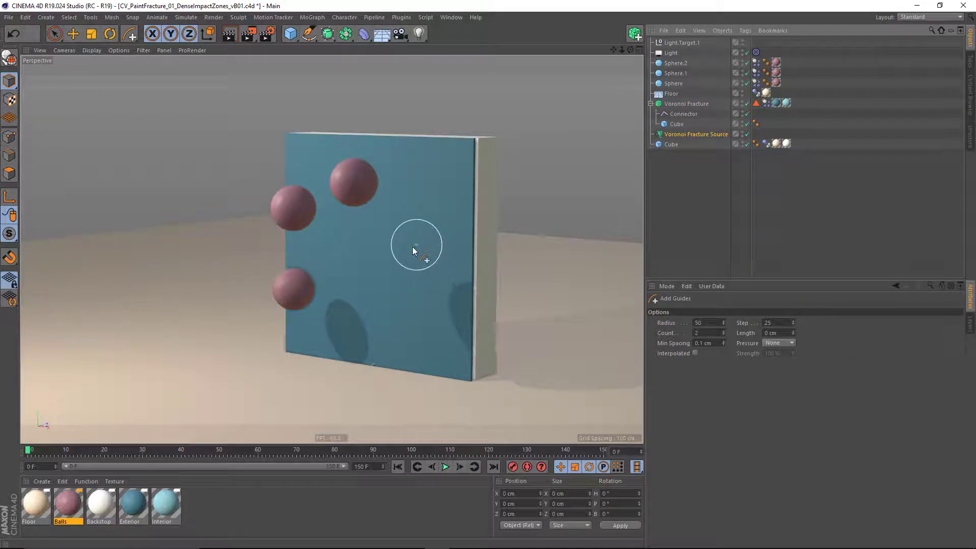
{"action": "middle_click", "coordinate": [540, 200]}
{"action": "middle_click", "coordinate": [537, 298]}
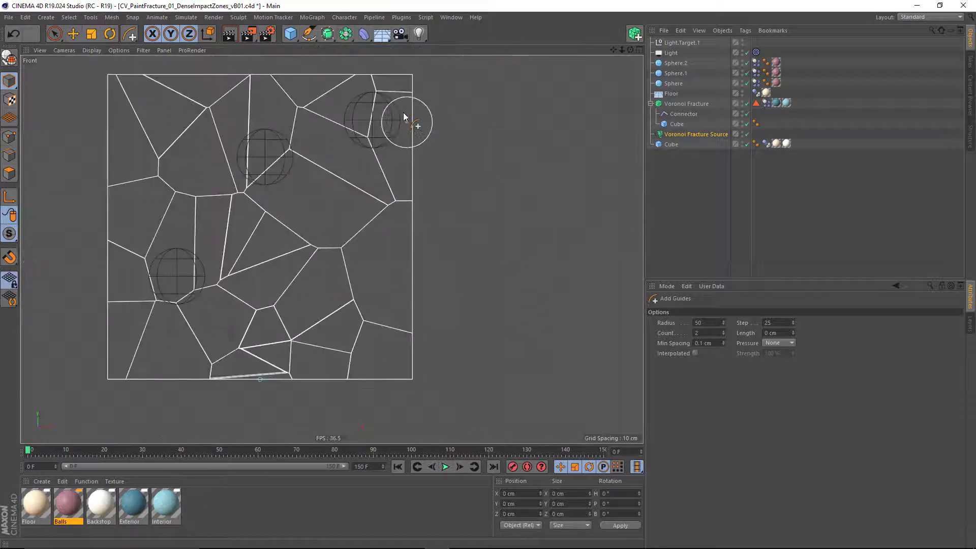
{"action": "mouse_move", "coordinate": [376, 109]}
{"action": "left_mouse_down"}
{"action": "mouse_move", "coordinate": [359, 131]}
{"action": "mouse_move", "coordinate": [387, 125]}
{"action": "mouse_move", "coordinate": [369, 107]}
{"action": "mouse_move", "coordinate": [351, 127]}
{"action": "mouse_move", "coordinate": [372, 145]}
{"action": "mouse_move", "coordinate": [385, 114]}
{"action": "left_mouse_up"}
{"action": "mouse_move", "coordinate": [270, 137]}
{"action": "left_mouse_down"}
{"action": "mouse_move", "coordinate": [239, 175]}
{"action": "mouse_move", "coordinate": [249, 203]}
{"action": "mouse_move", "coordinate": [281, 174]}
{"action": "mouse_move", "coordinate": [277, 140]}
{"action": "mouse_move", "coordinate": [238, 136]}
{"action": "mouse_move", "coordinate": [234, 175]}
{"action": "left_mouse_up"}
{"action": "mouse_move", "coordinate": [167, 254]}
{"action": "left_mouse_down"}
{"action": "mouse_move", "coordinate": [153, 284]}
{"action": "mouse_move", "coordinate": [167, 310]}
{"action": "mouse_move", "coordinate": [153, 264]}
{"action": "mouse_move", "coordinate": [209, 249]}
{"action": "left_mouse_up"}
- Paint denser clusters of fracture points at the centre of each of the three sphere impact spots
{"action": "scroll", "coordinate": [268, 206], "scroll_direction": "up", "scroll_amount": 8}
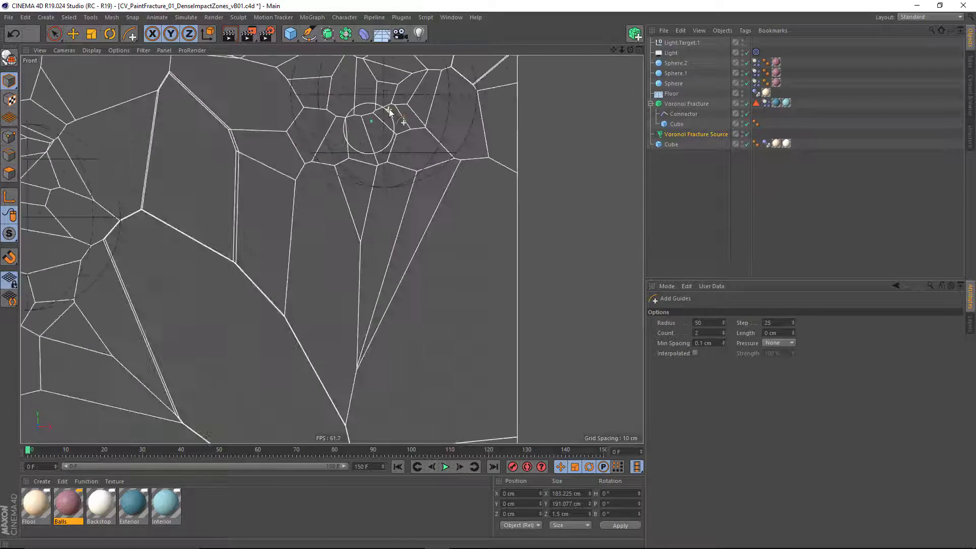
{"action": "mouse_move", "coordinate": [337, 170]}
{"action": "left_mouse_down"}
{"action": "mouse_move", "coordinate": [349, 210]}
{"action": "mouse_move", "coordinate": [372, 168]}
{"action": "mouse_move", "coordinate": [343, 197]}
{"action": "mouse_move", "coordinate": [358, 169]}
{"action": "mouse_move", "coordinate": [333, 214]}
{"action": "mouse_move", "coordinate": [369, 195]}
{"action": "mouse_move", "coordinate": [331, 160]}
{"action": "mouse_move", "coordinate": [324, 216]}
{"action": "left_mouse_up"}
{"action": "scroll", "coordinate": [274, 234], "scroll_direction": "down", "scroll_amount": 8}
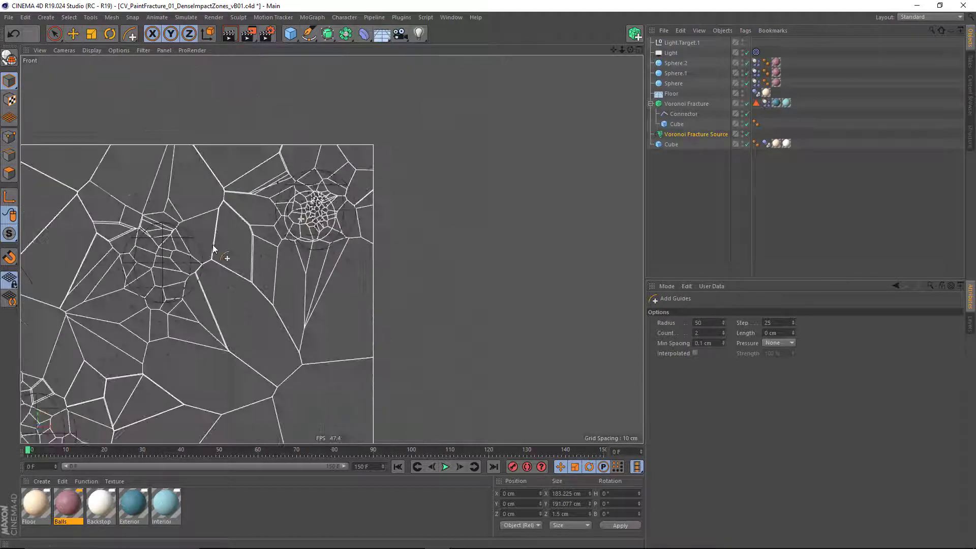
{"action": "scroll", "coordinate": [285, 210], "scroll_direction": "up", "scroll_amount": 8}
{"action": "mouse_move", "coordinate": [241, 249]}
{"action": "left_mouse_down"}
{"action": "mouse_move", "coordinate": [283, 215]}
{"action": "mouse_move", "coordinate": [205, 244]}
{"action": "mouse_move", "coordinate": [244, 247]}
{"action": "mouse_move", "coordinate": [226, 252]}
{"action": "mouse_move", "coordinate": [249, 231]}
{"action": "left_mouse_up"}
{"action": "scroll", "coordinate": [272, 263], "scroll_direction": "down", "scroll_amount": 8}
{"action": "scroll", "coordinate": [272, 263], "scroll_direction": "up", "scroll_amount": 8}
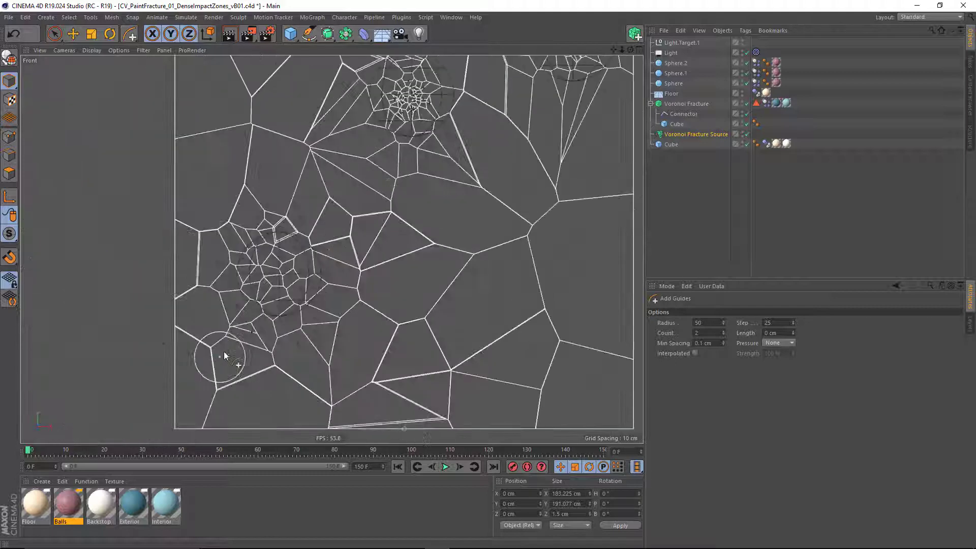
{"action": "mouse_move", "coordinate": [344, 156]}
{"action": "left_mouse_down"}
{"action": "mouse_move", "coordinate": [321, 168]}
{"action": "mouse_move", "coordinate": [339, 200]}
{"action": "mouse_move", "coordinate": [357, 156]}
{"action": "mouse_move", "coordinate": [318, 207]}
{"action": "mouse_move", "coordinate": [358, 190]}
{"action": "mouse_move", "coordinate": [313, 170]}
{"action": "mouse_move", "coordinate": [357, 175]}
{"action": "mouse_move", "coordinate": [361, 195]}
{"action": "left_mouse_up"}
- Play the simulation in the perspective view with the painted impact zones and return to the first frame
{"action": "middle_click", "coordinate": [362, 194]}
{"action": "middle_click", "coordinate": [283, 157]}
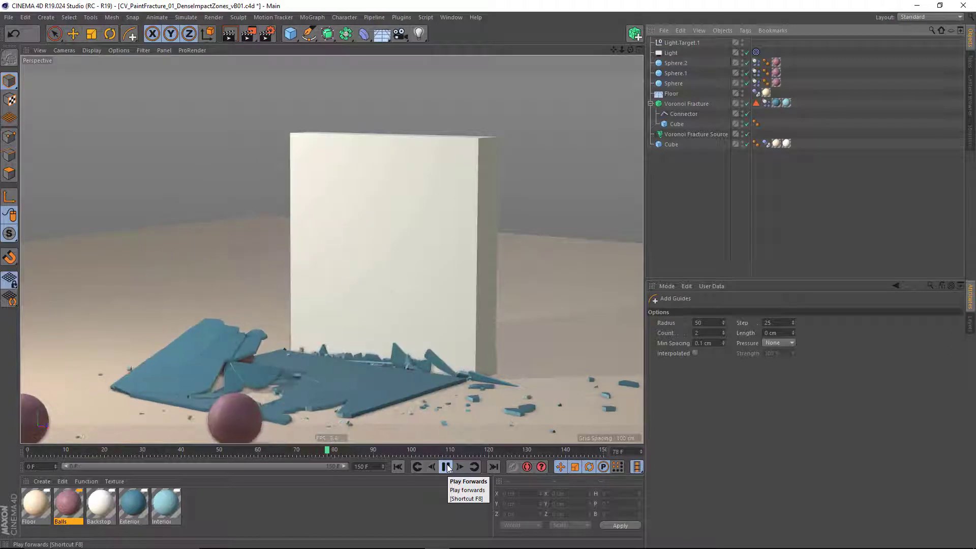
{"action": "left_click", "coordinate": [446, 467]}
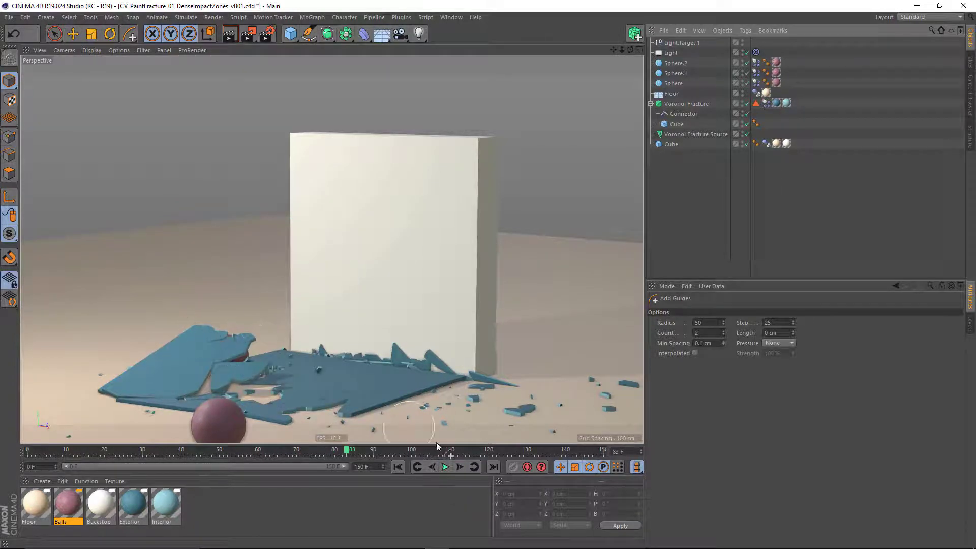
{"action": "left_click", "coordinate": [399, 466]}
- Select the Voronoi Fracture Source and paint more points in the front view just above the lower impact cluster
{"action": "middle_click", "coordinate": [398, 276]}
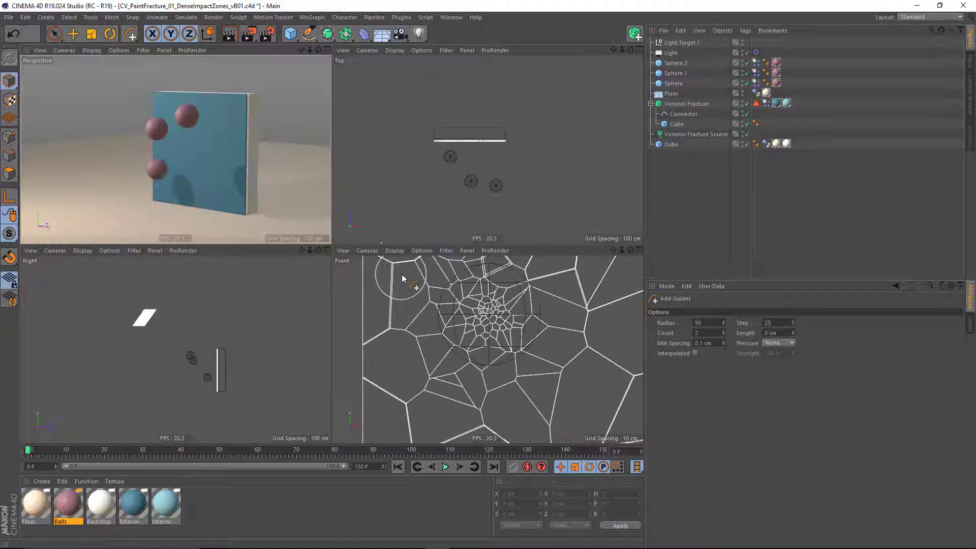
{"action": "middle_click", "coordinate": [399, 277]}
{"action": "scroll", "coordinate": [472, 331], "scroll_direction": "down", "scroll_amount": 10}
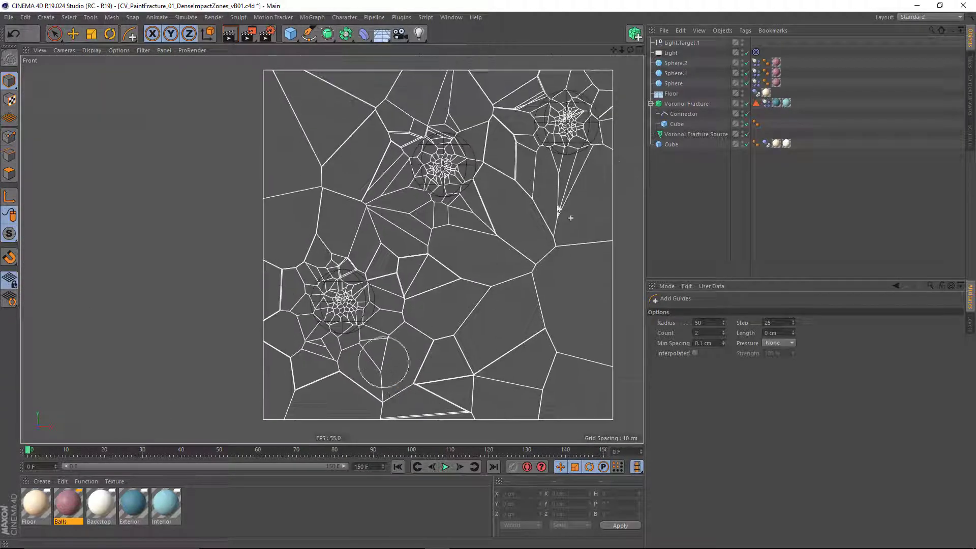
{"action": "left_click", "coordinate": [686, 133]}
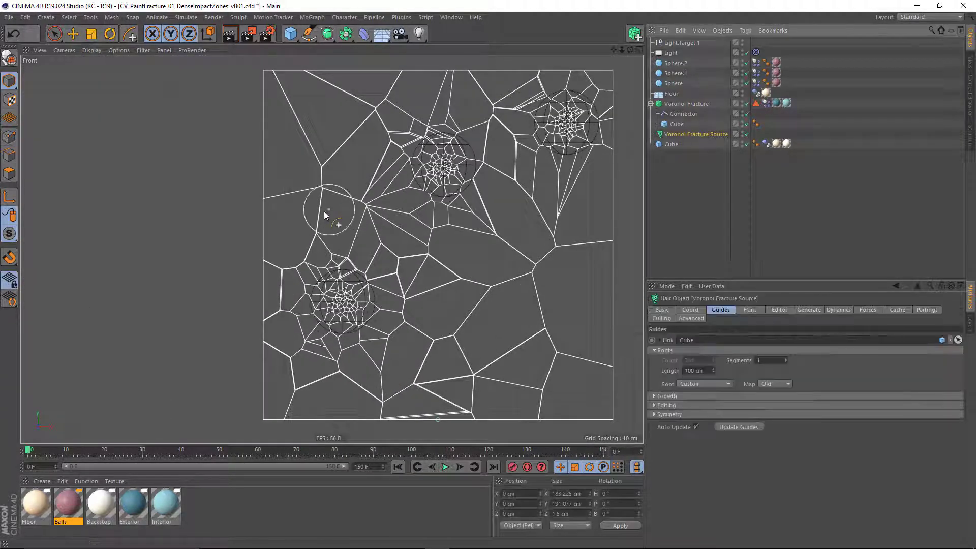
{"action": "left_click_drag", "start_coordinate": [337, 200], "coordinate": [328, 197]}
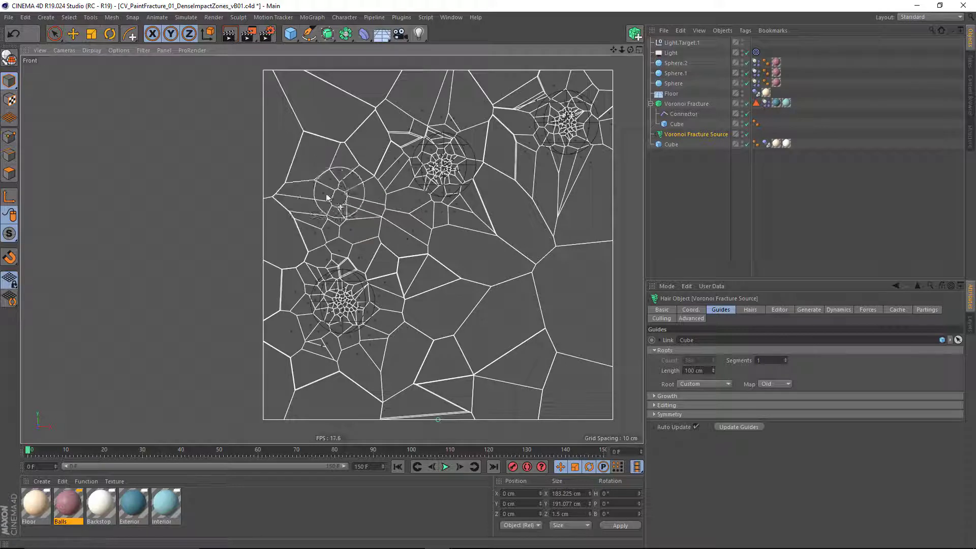
- Replay the wall simulation in the perspective view with the added fracture points
{"action": "middle_click", "coordinate": [347, 184]}
{"action": "middle_click", "coordinate": [202, 138]}
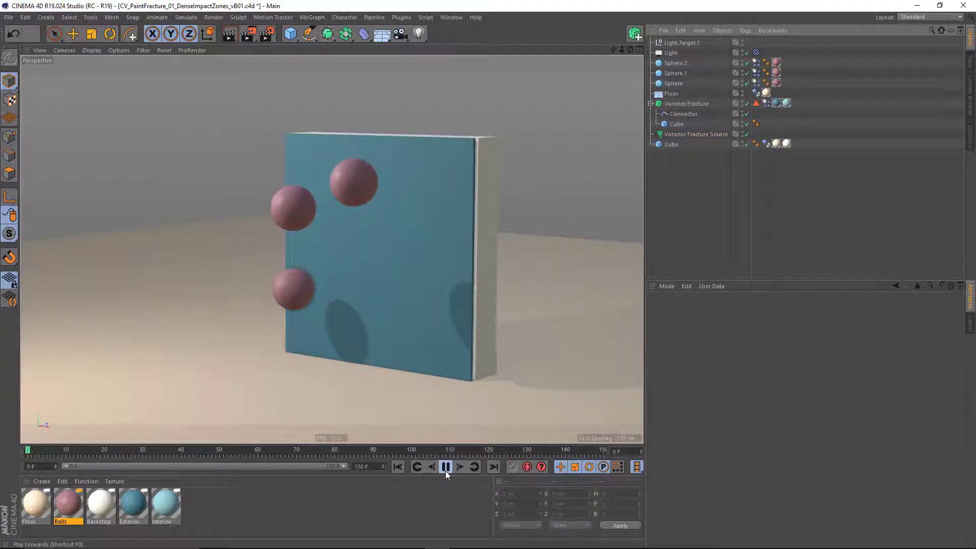
{"action": "left_click", "coordinate": [445, 470]}
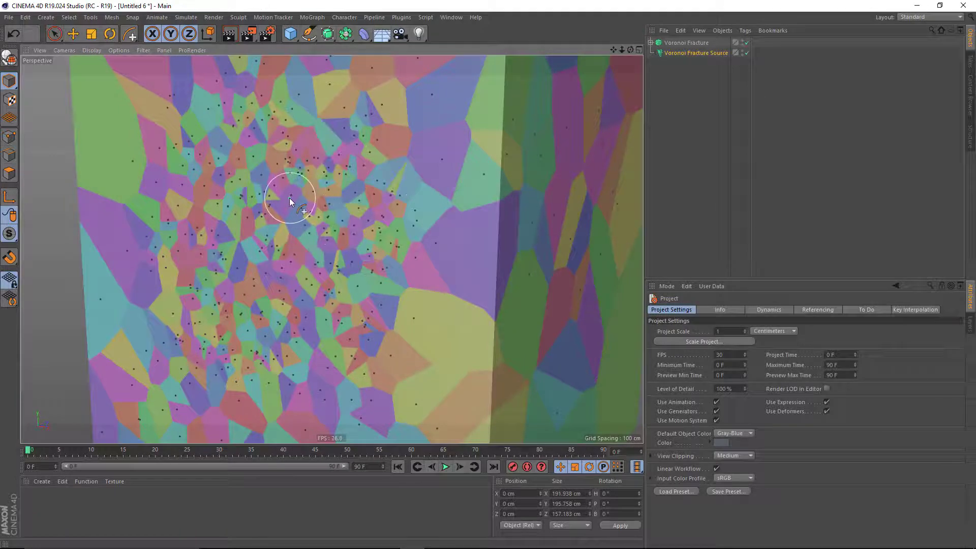
- Detach the Hair Selection commands as a floating palette over the fractured cube in the Untitled 6 scene
{"action": "left_click_drag", "start_coordinate": [219, 228], "coordinate": [239, 254], "text": "alt"}
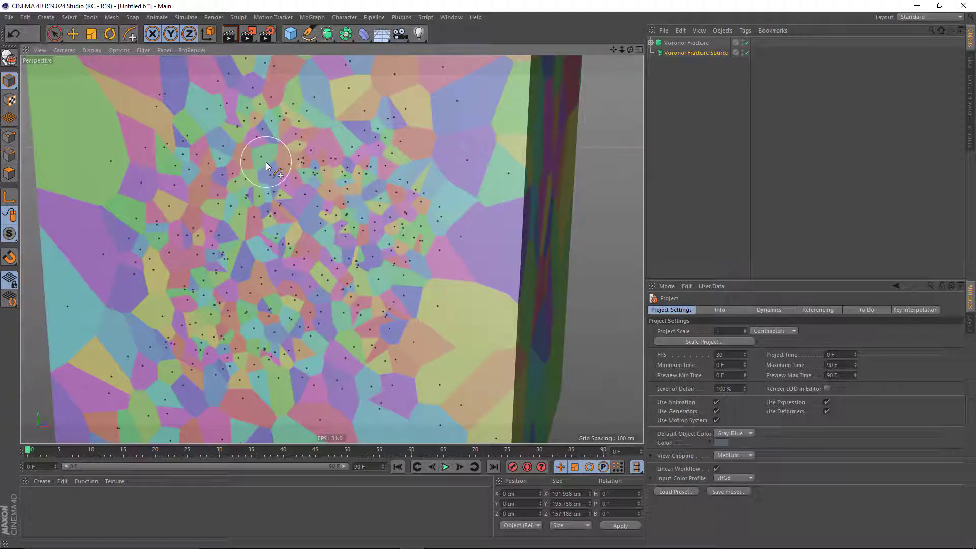
{"action": "left_click", "coordinate": [185, 18]}
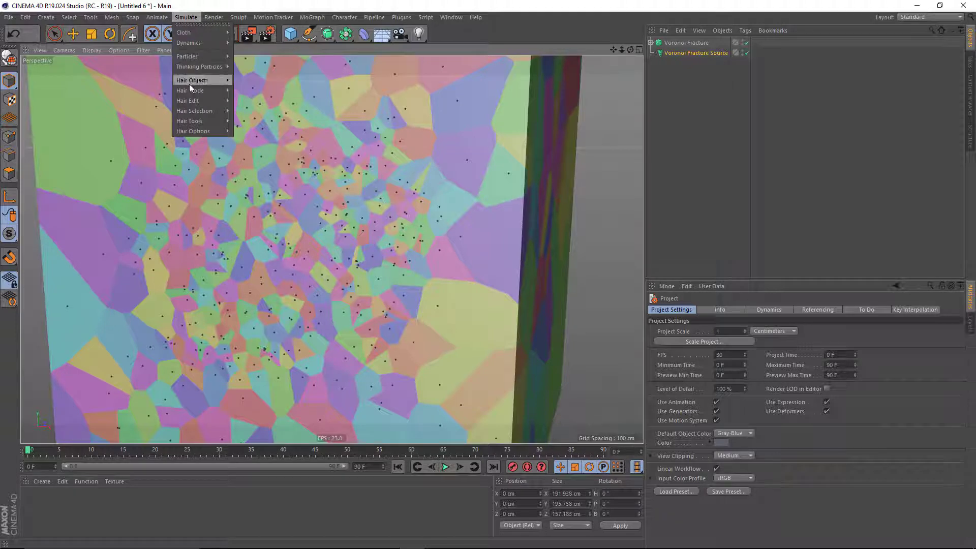
{"action": "mouse_move", "coordinate": [194, 111]}
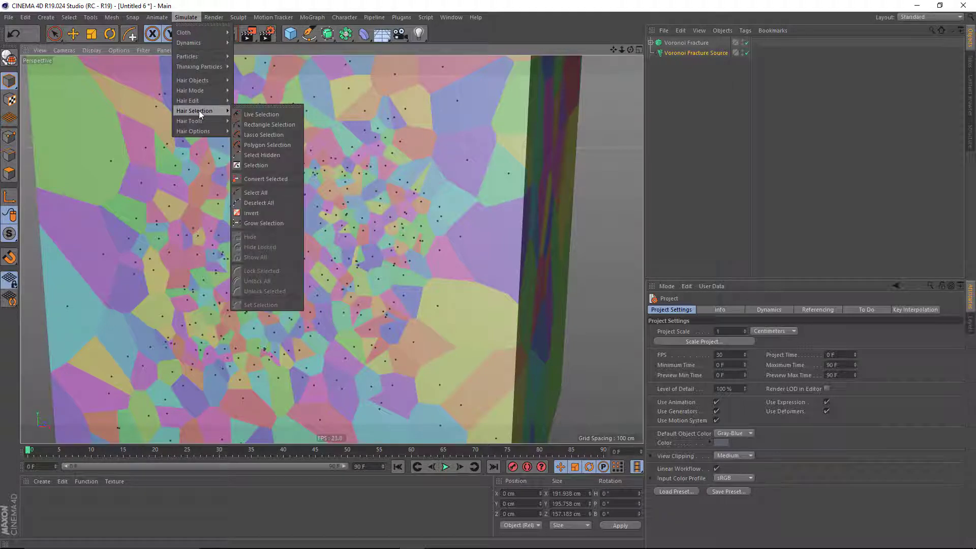
{"action": "left_click", "coordinate": [275, 106]}
{"action": "left_click_drag", "start_coordinate": [262, 104], "coordinate": [484, 137]}
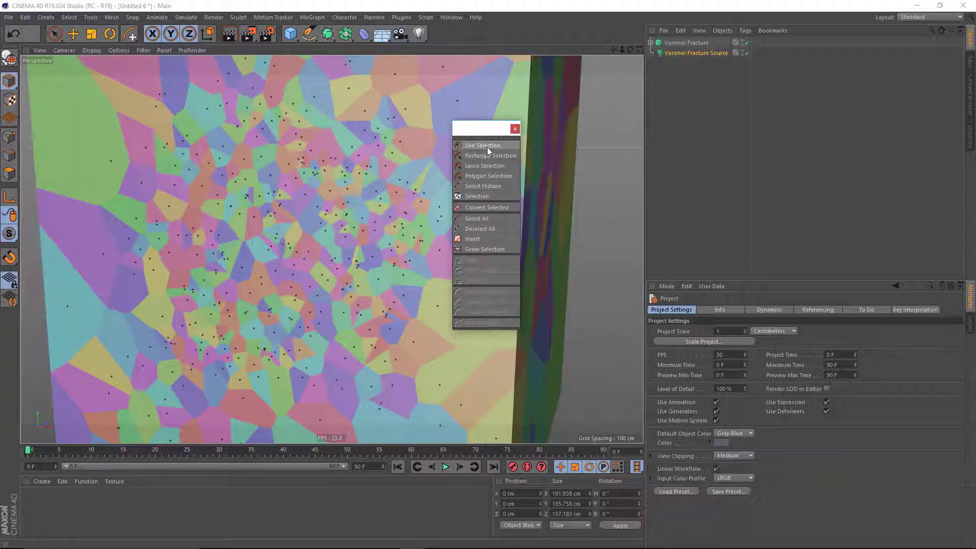
- Select painted fracture points on the cube's front face using Live Selection with a radius of 109
{"action": "left_click", "coordinate": [490, 145]}
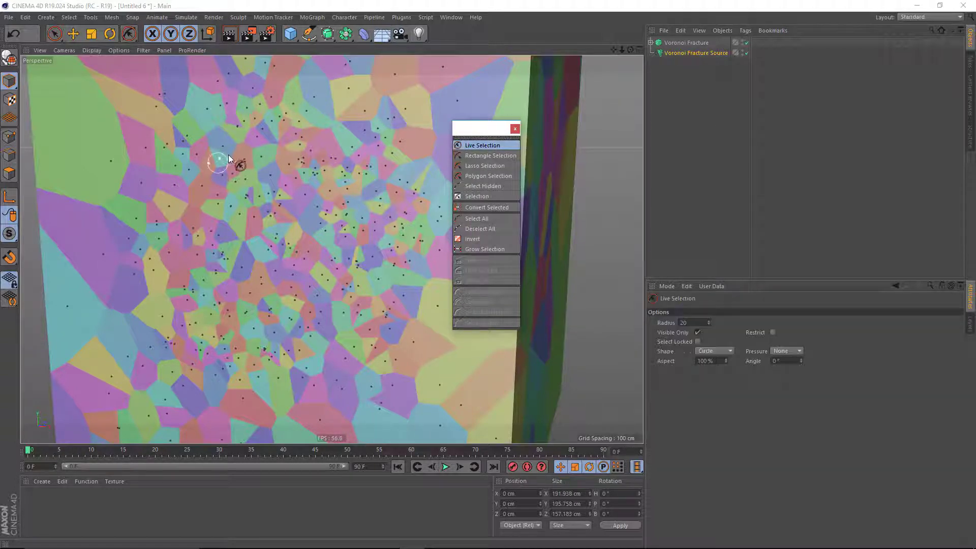
{"action": "left_click", "coordinate": [236, 141]}
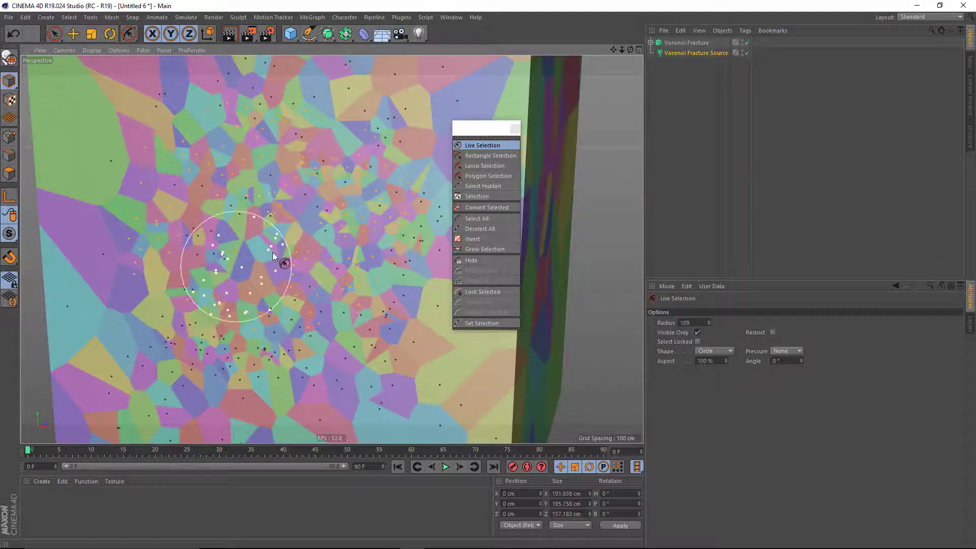
{"action": "left_click_drag", "start_coordinate": [321, 242], "coordinate": [285, 229], "text": "alt"}
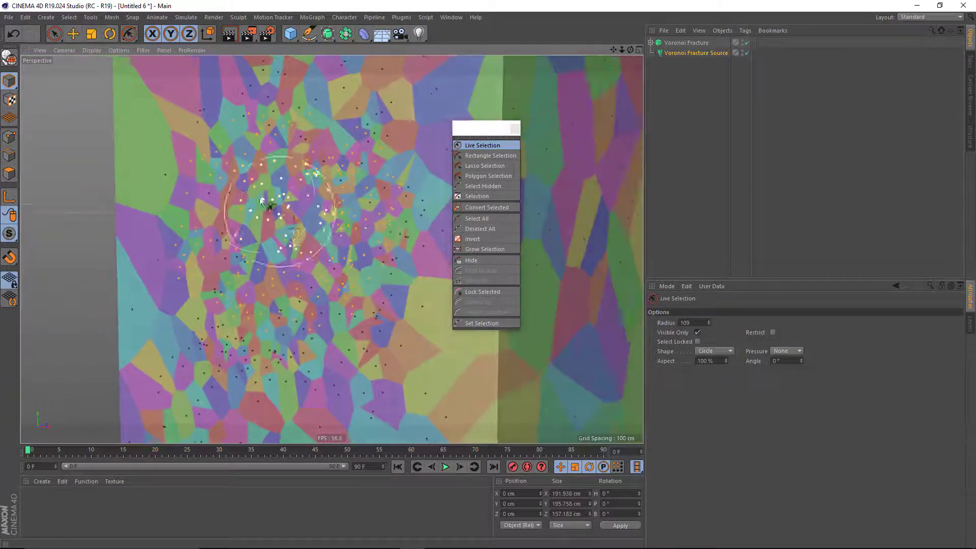
- Disable Visible Only for Live Selection, then select a middle band of points through the cube's depth and delete them
{"action": "left_click", "coordinate": [697, 332]}
{"action": "left_click_drag", "start_coordinate": [293, 294], "coordinate": [218, 257], "text": "alt"}
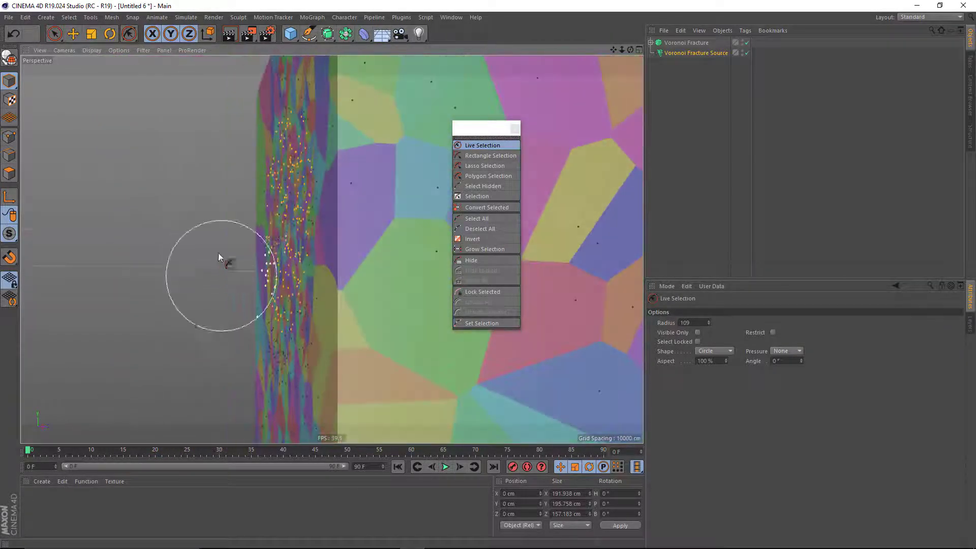
{"action": "left_click_drag", "start_coordinate": [279, 211], "coordinate": [222, 235], "text": "alt"}
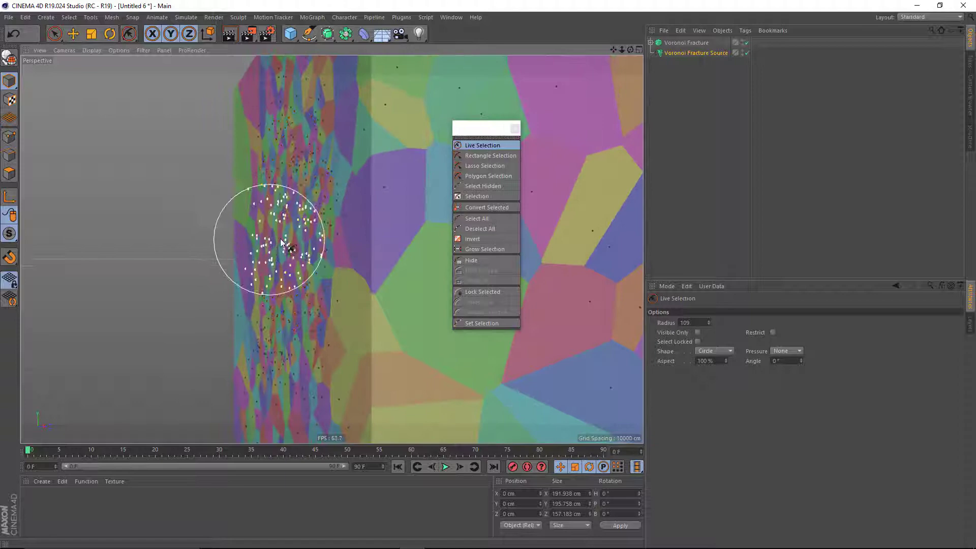
{"action": "left_click_drag", "start_coordinate": [282, 265], "coordinate": [339, 283], "text": "alt"}
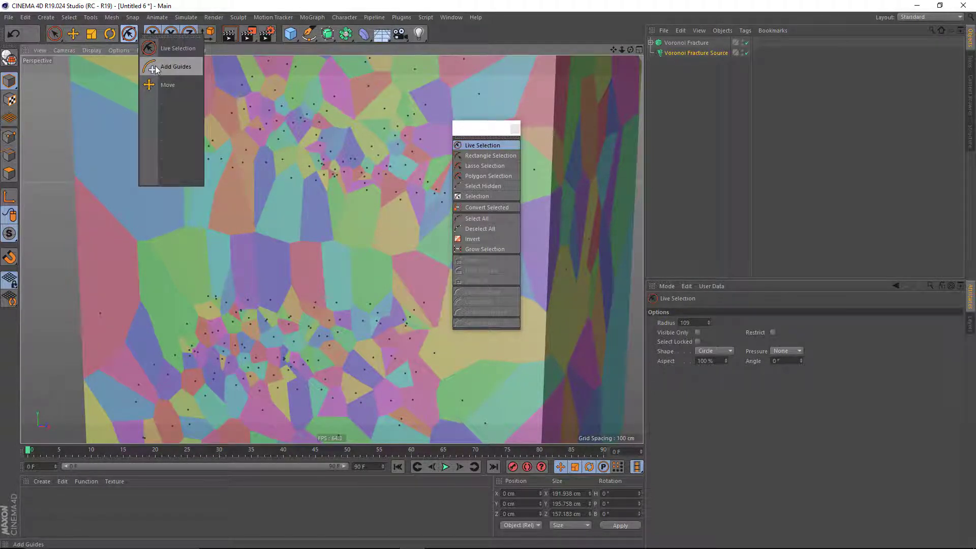
- Paint new fracture points into the cube's emptied middle band with Add Guides and close the floating hair selection palette
{"action": "left_click", "coordinate": [155, 67]}
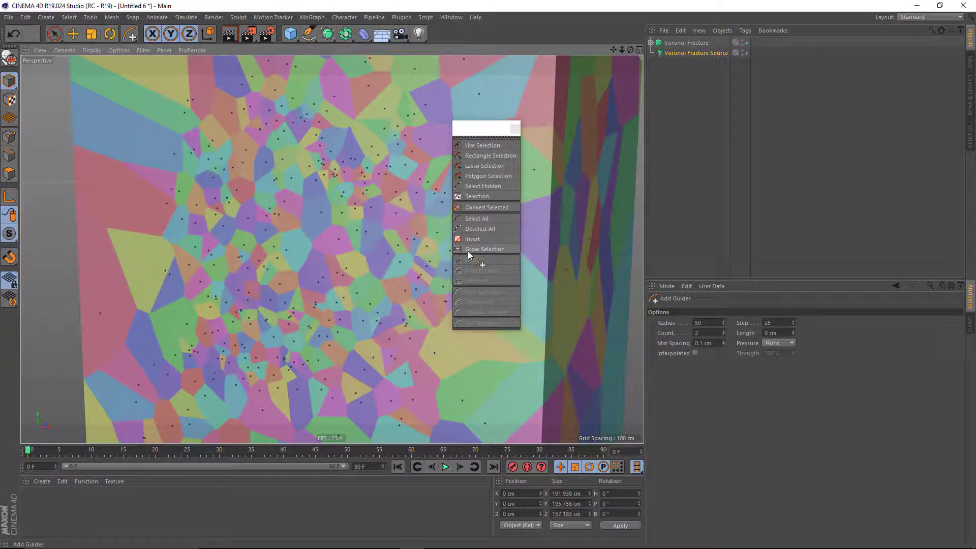
{"action": "left_click", "coordinate": [515, 128]}
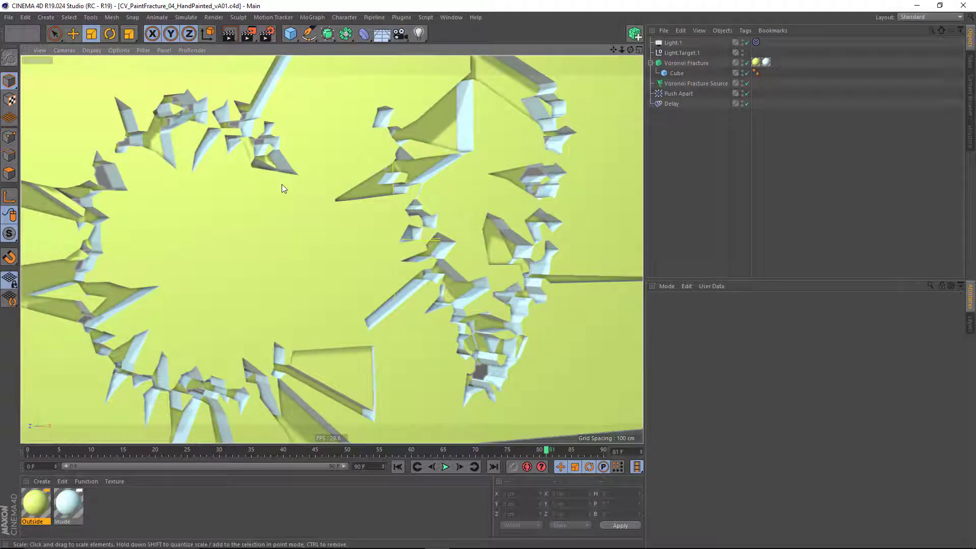
- Play the CV_PaintFracture_04_HandPainted_vA01.c4d animation from the first frame
{"action": "left_click", "coordinate": [398, 467]}
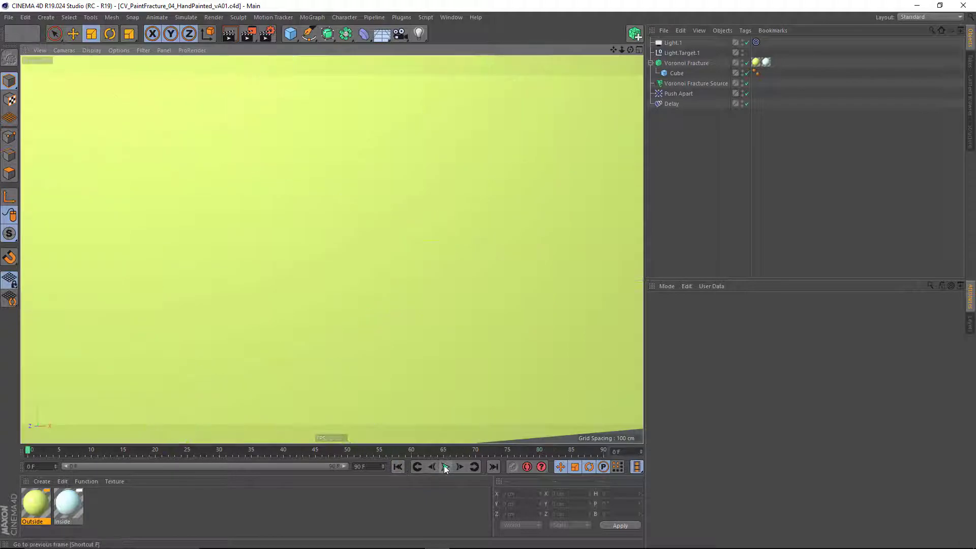
{"action": "left_click", "coordinate": [445, 466]}
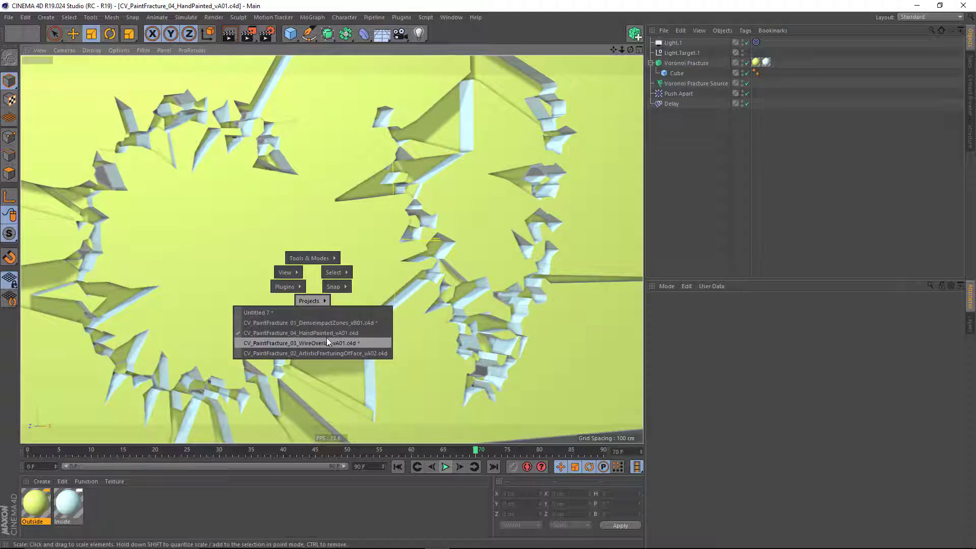
- Switch to the CV_PaintFracture_02_ArtisticFracturingOfFace_vA02.c4d project and play its animation from the first frame
{"action": "left_click", "coordinate": [325, 355]}
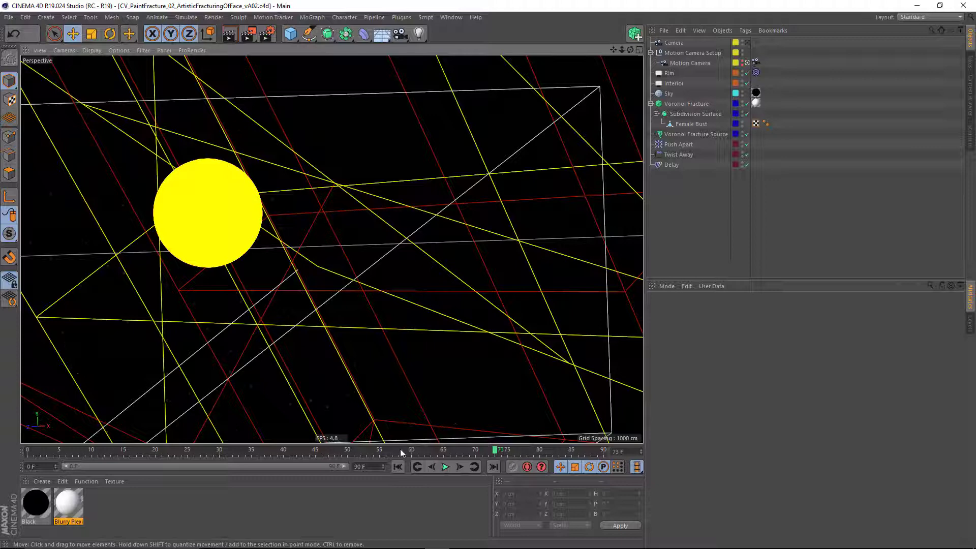
{"action": "left_click", "coordinate": [399, 465]}
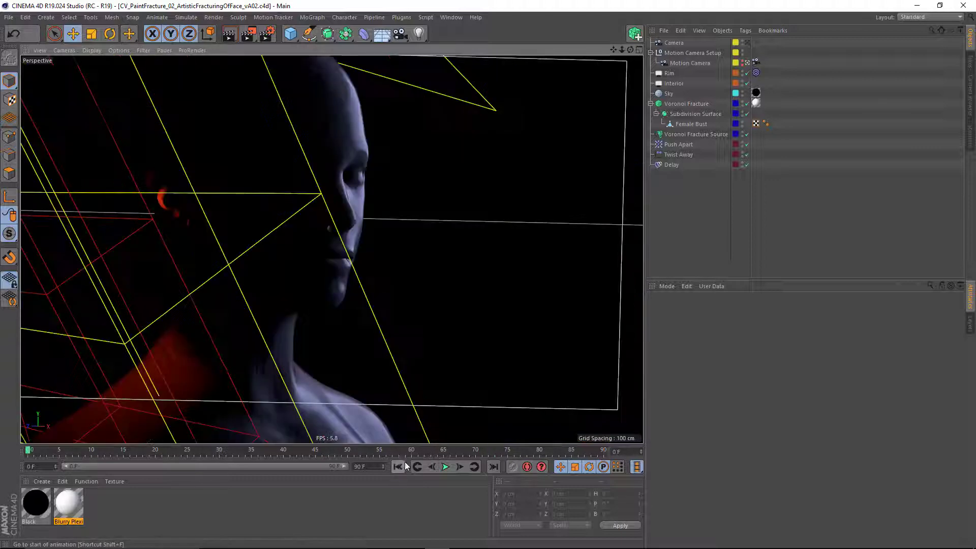
{"action": "left_click", "coordinate": [446, 466]}
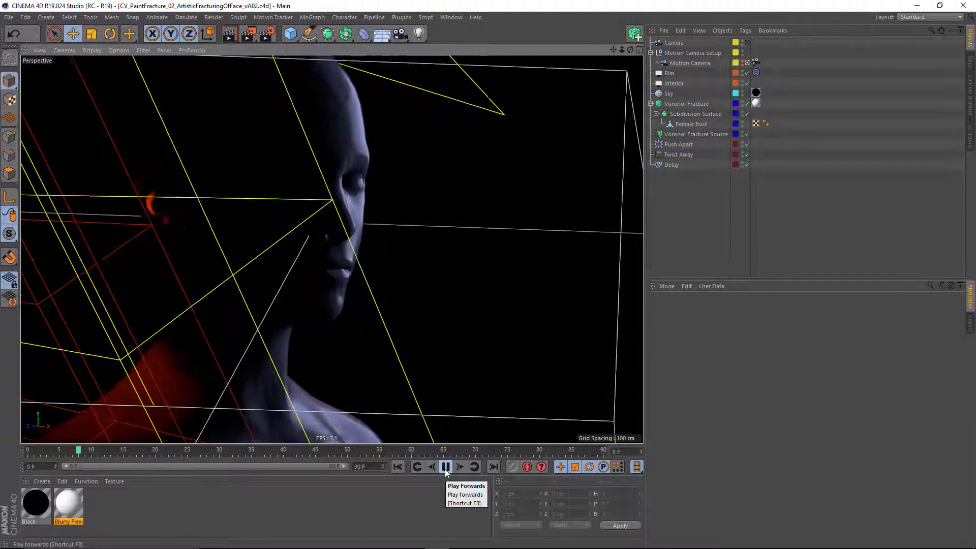